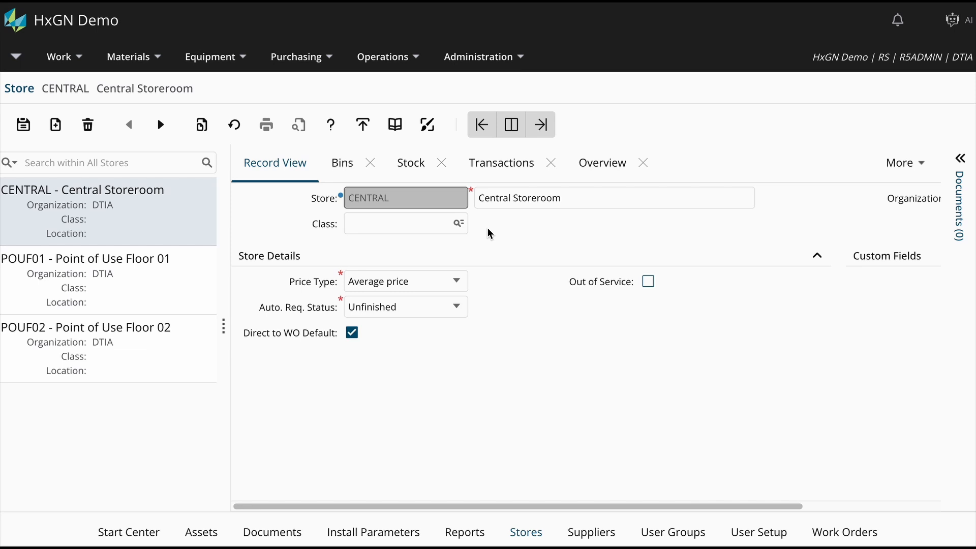
Open the Stock Transactions report for the CENTRAL store, check its Iss/Recv Entity and Consignment Supplier parameters, and close it
{"action": "double_click", "coordinate": [396, 198]}
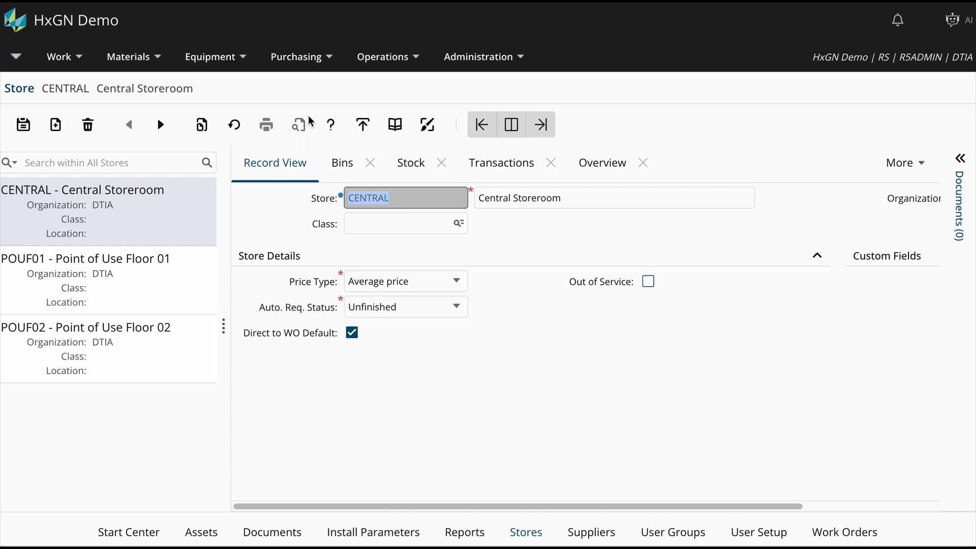
{"action": "right_click", "coordinate": [397, 199]}
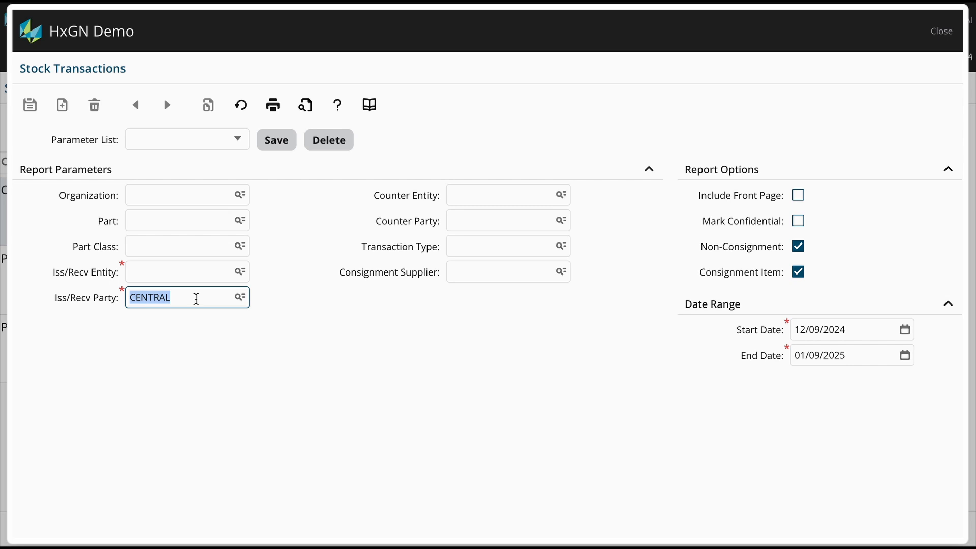
{"action": "left_click", "coordinate": [189, 272]}
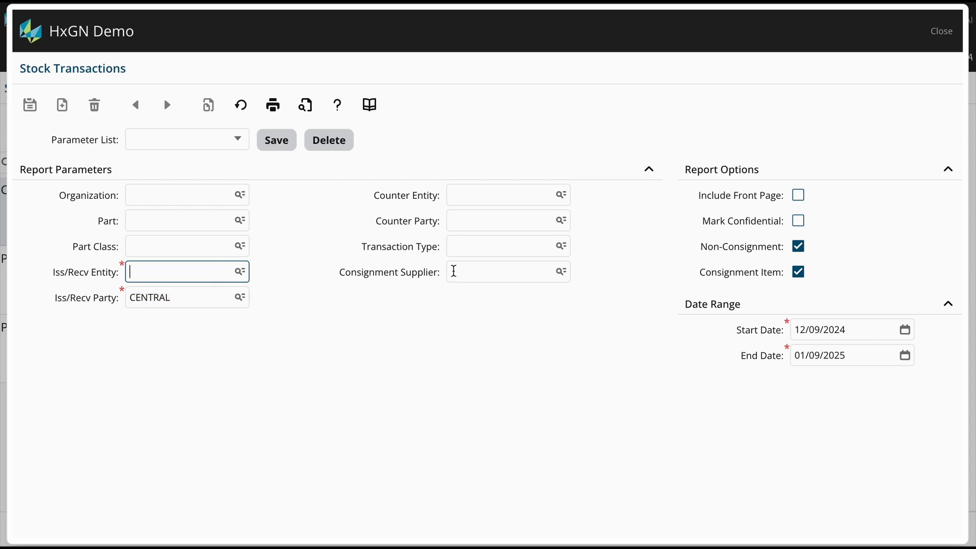
{"action": "left_click", "coordinate": [458, 271]}
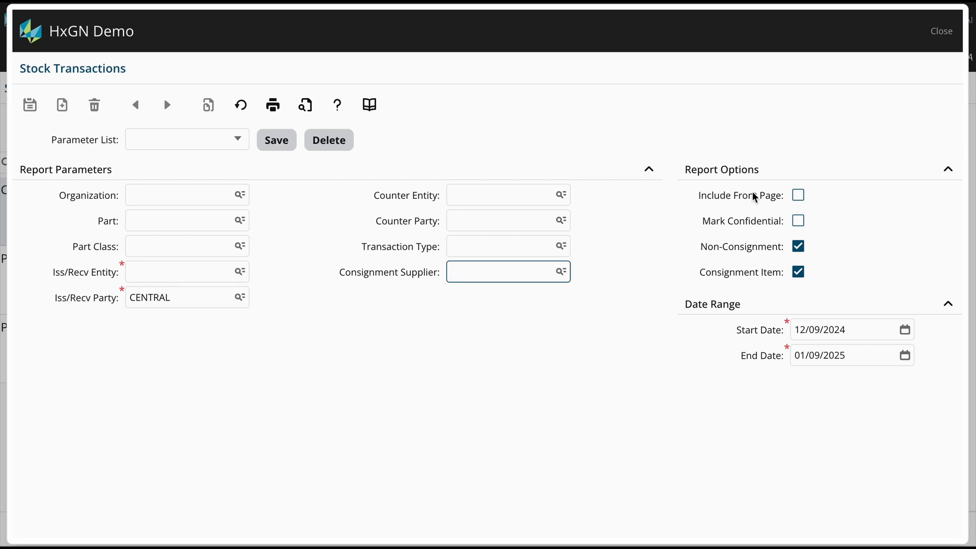
{"action": "left_click", "coordinate": [938, 32]}
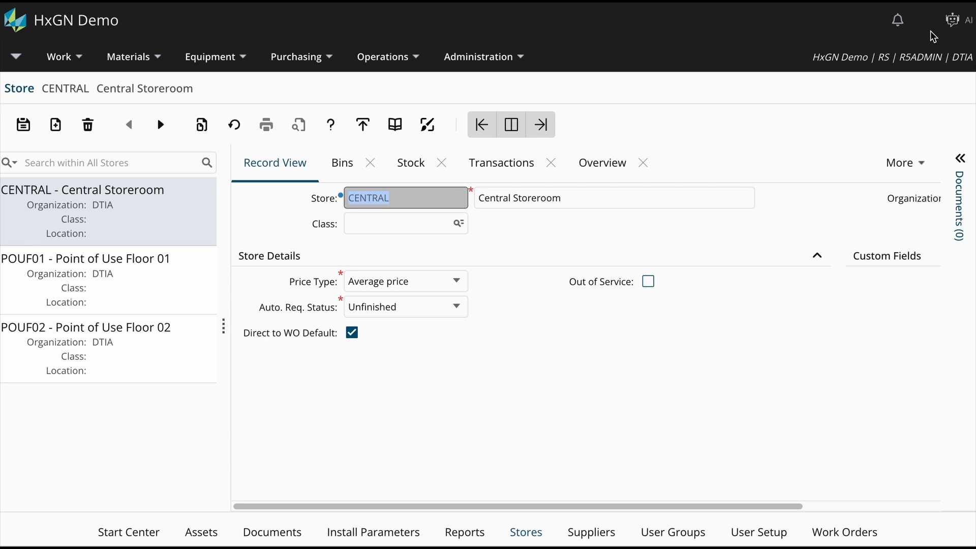
Open the administration report setup, search for "stock tr", and show the full parameter list of the Stock Transactions report
{"action": "left_click", "coordinate": [525, 64]}
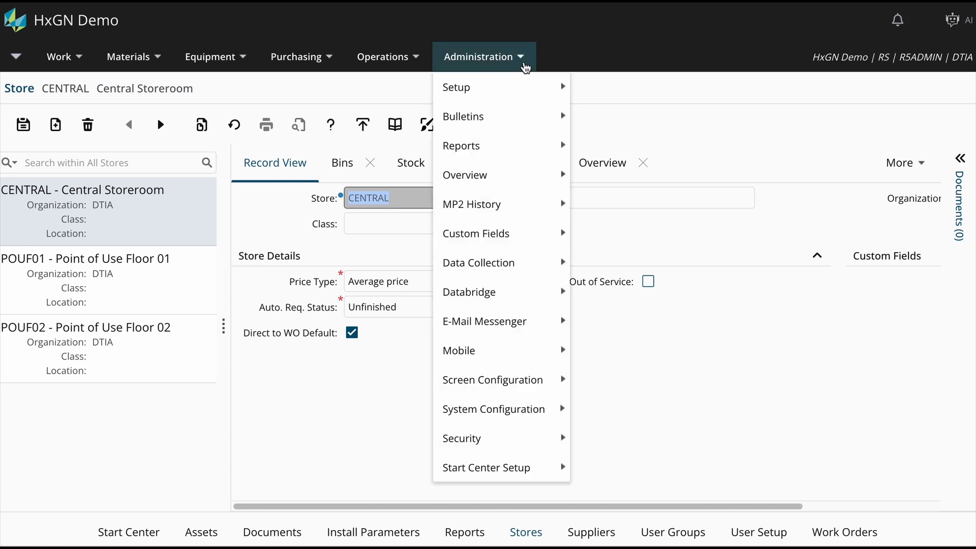
{"action": "mouse_move", "coordinate": [531, 87]}
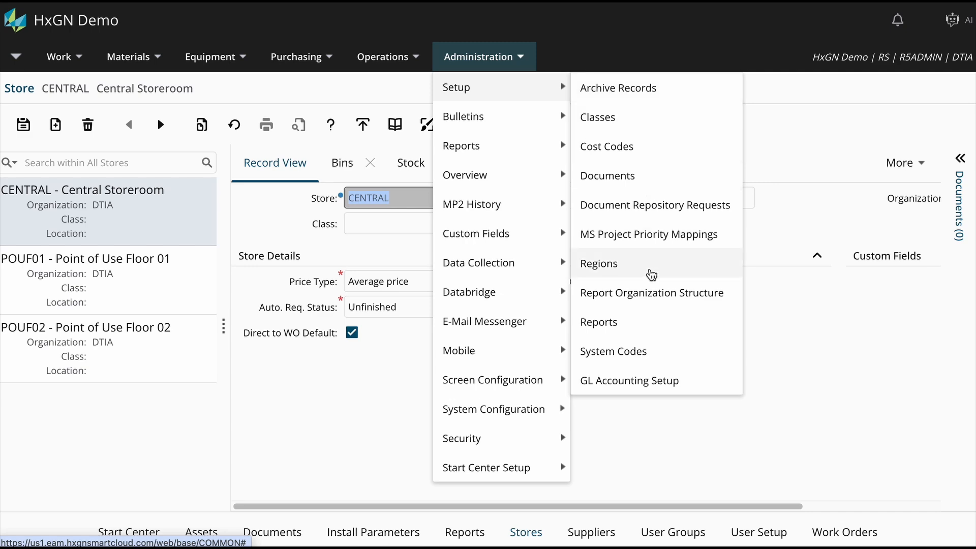
{"action": "left_click", "coordinate": [641, 325]}
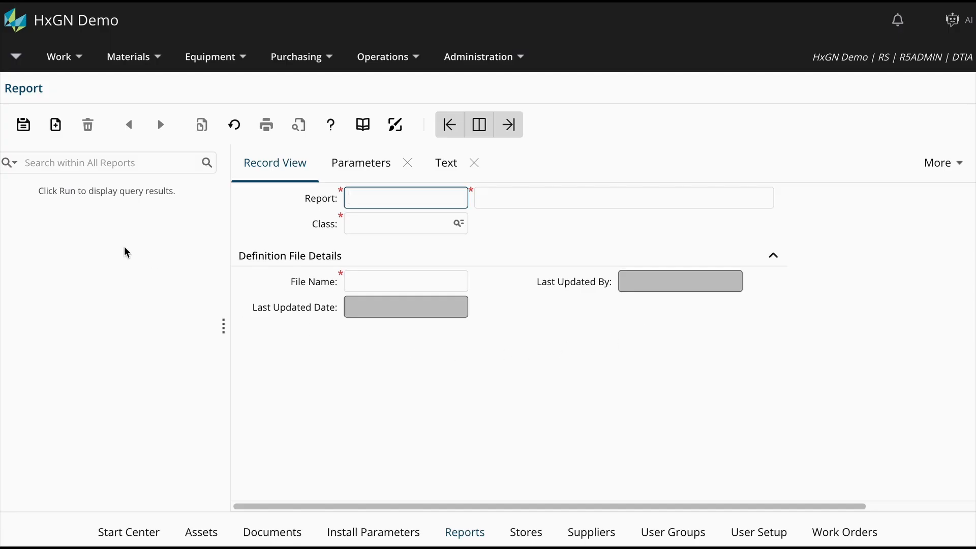
{"action": "left_click", "coordinate": [75, 162]}
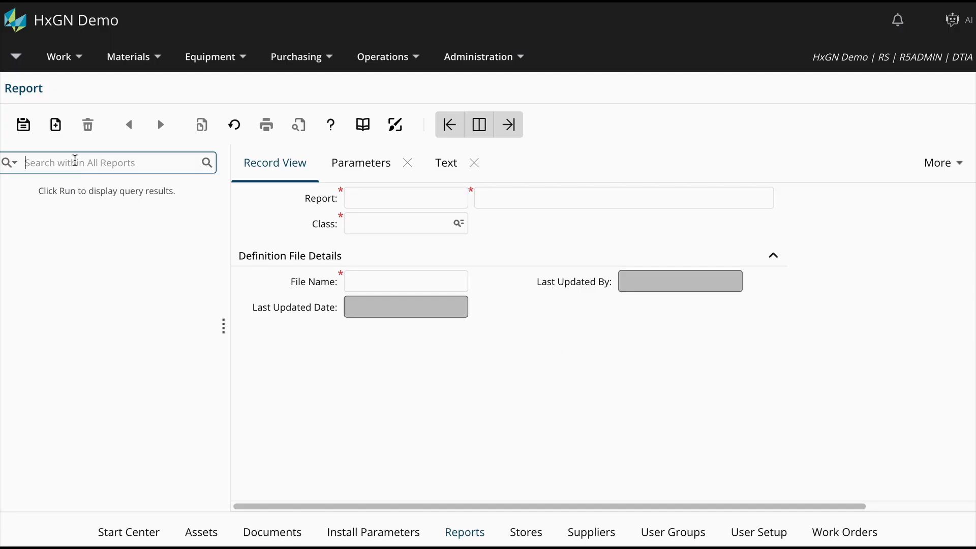
{"action": "type", "text": "stock tr"}
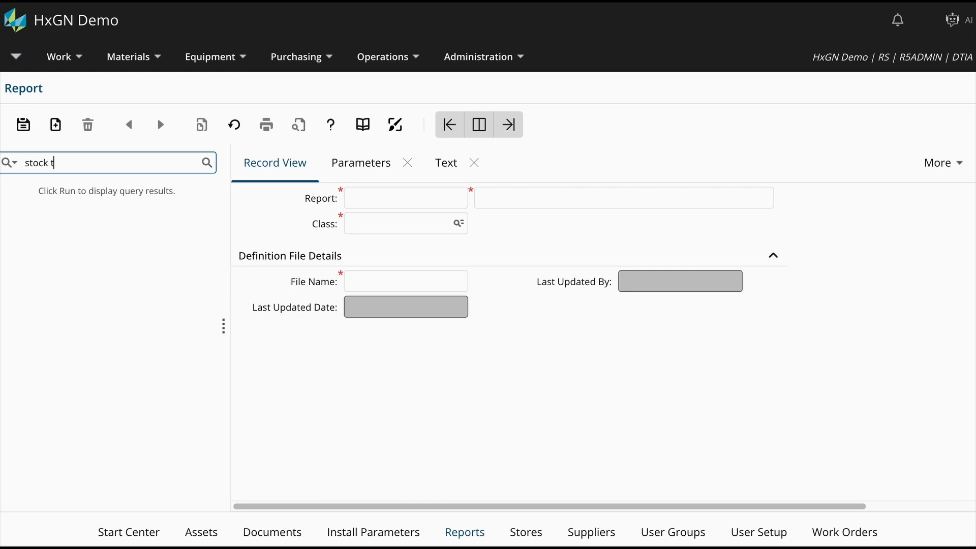
{"action": "key", "text": "Return"}
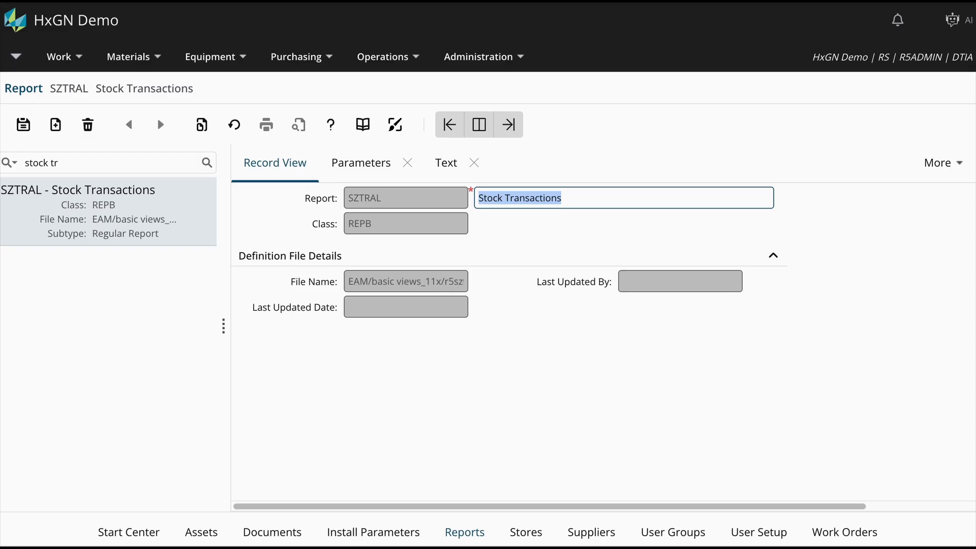
{"action": "left_click", "coordinate": [360, 175]}
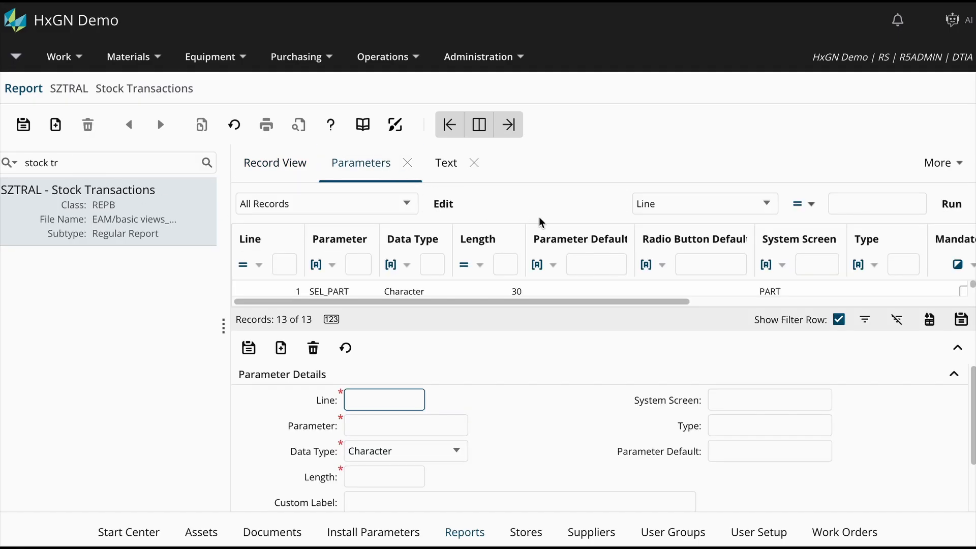
{"action": "left_click", "coordinate": [962, 355]}
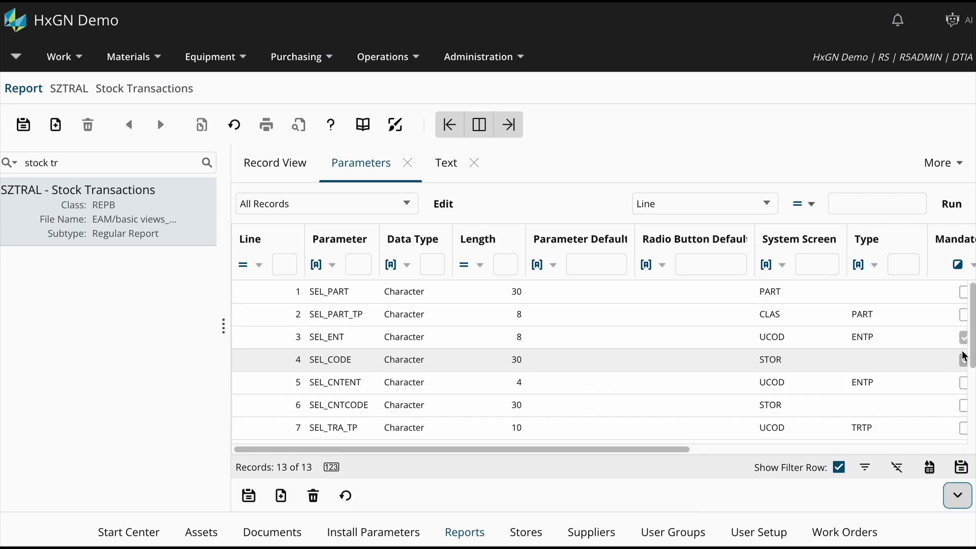
{"action": "left_click", "coordinate": [963, 359]}
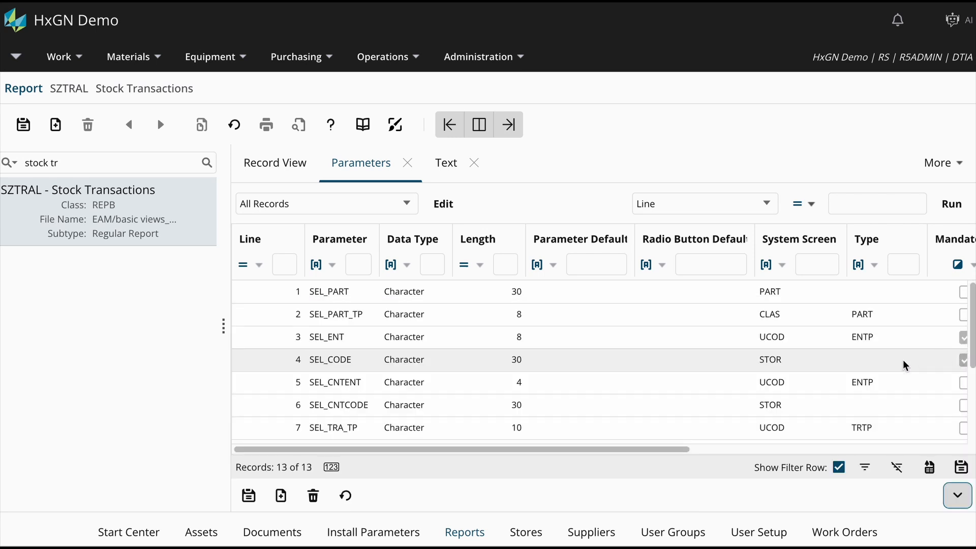
Set the parameter default of SEL_ENT to STOR and save the parameter
{"action": "left_click", "coordinate": [476, 341]}
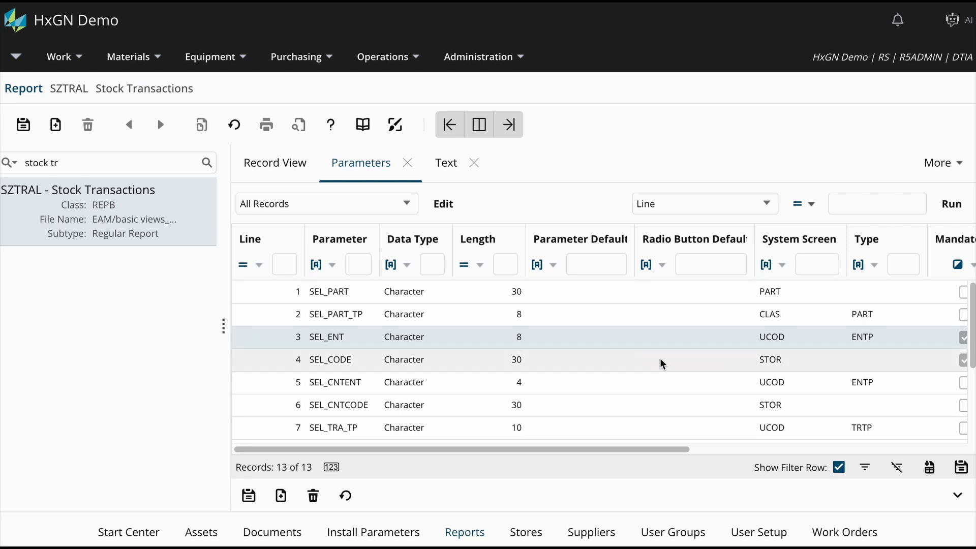
{"action": "left_click", "coordinate": [956, 497]}
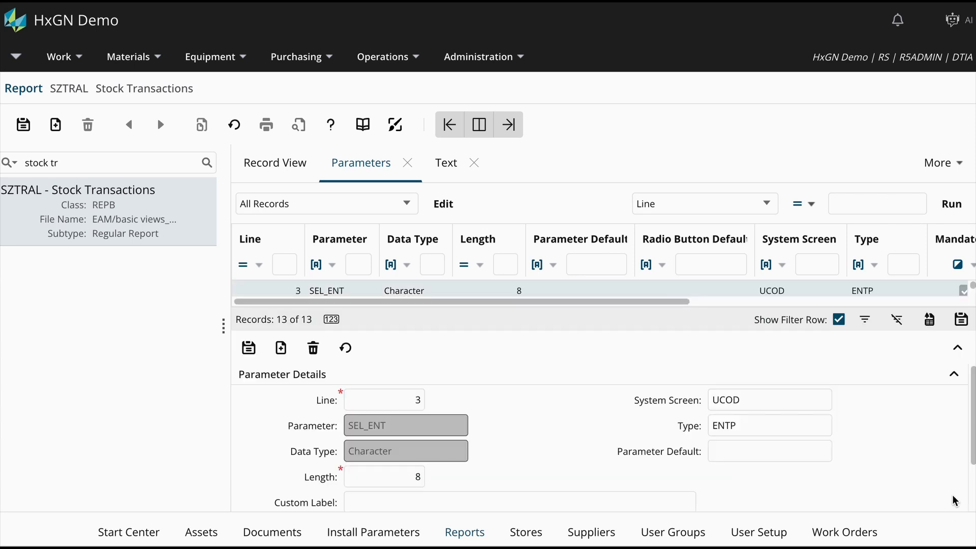
{"action": "left_click", "coordinate": [756, 452]}
{"action": "type", "text": "STO"}
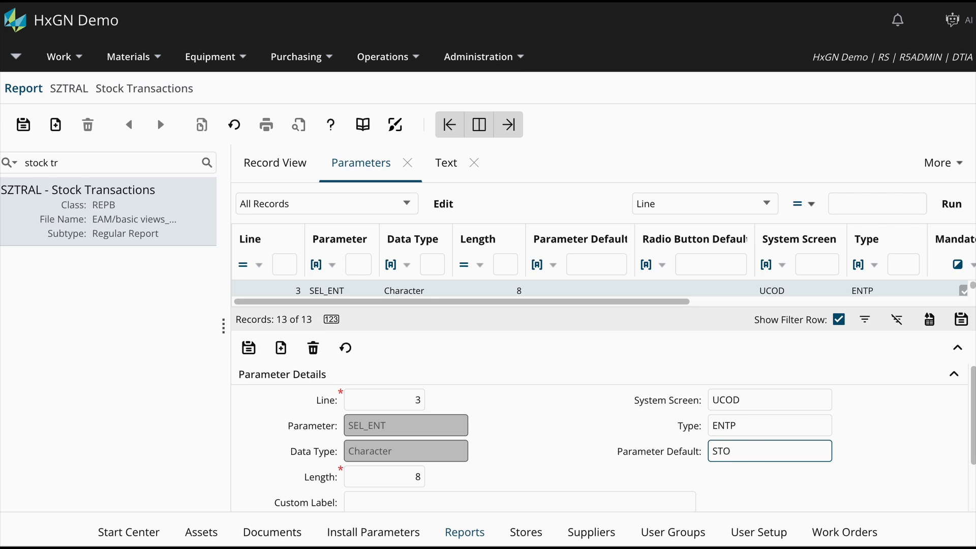
{"action": "type", "text": "R"}
{"action": "left_click", "coordinate": [249, 348]}
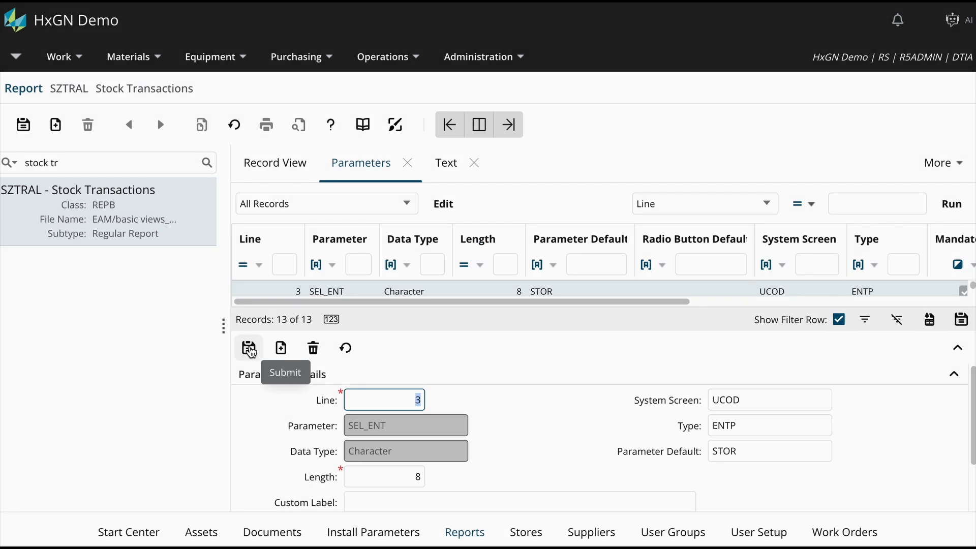
Delete the SEL_SUPPLIER, SEL_NONCONS and SEL_CONS parameters from the Stock Transactions report
{"action": "left_click", "coordinate": [957, 347]}
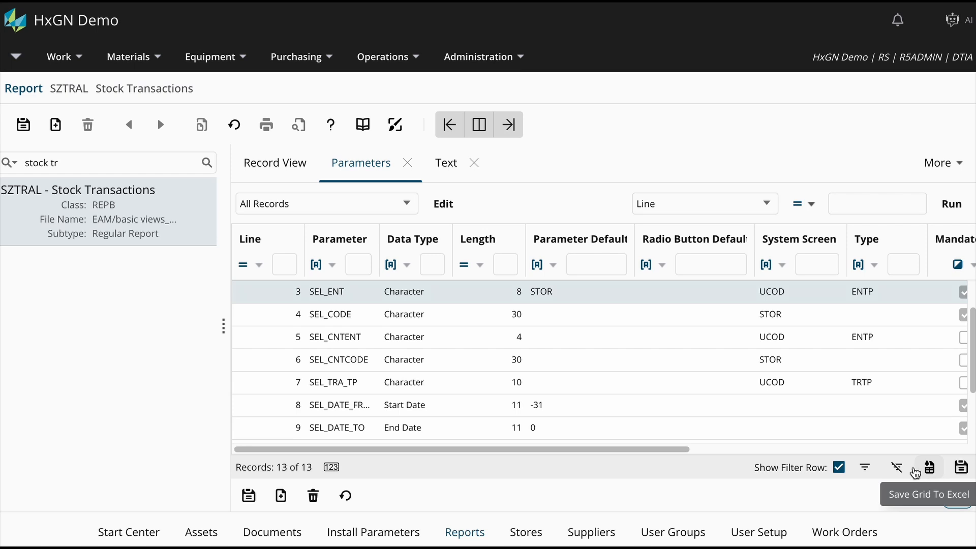
{"action": "scroll", "coordinate": [694, 427], "scroll_direction": "down", "scroll_amount": 1}
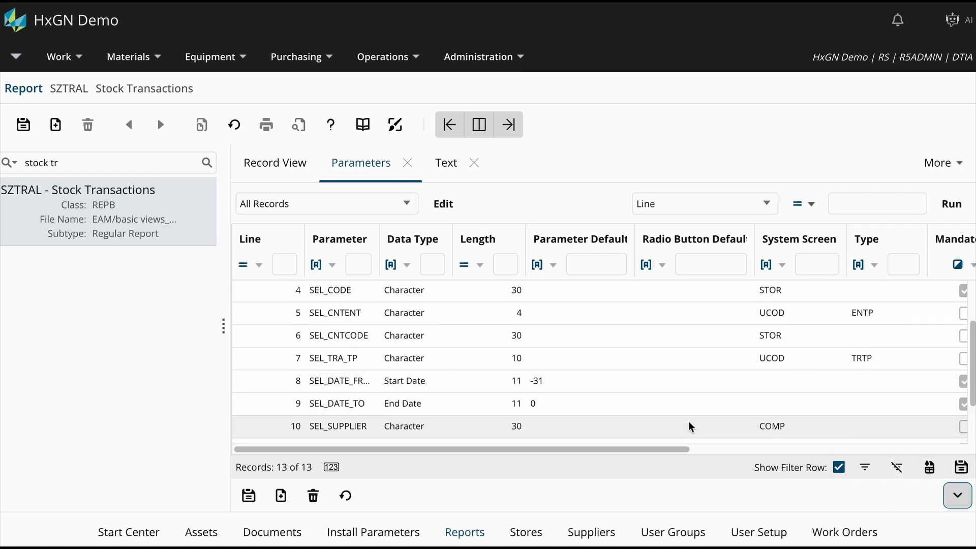
{"action": "left_click", "coordinate": [688, 425]}
{"action": "left_click", "coordinate": [314, 502]}
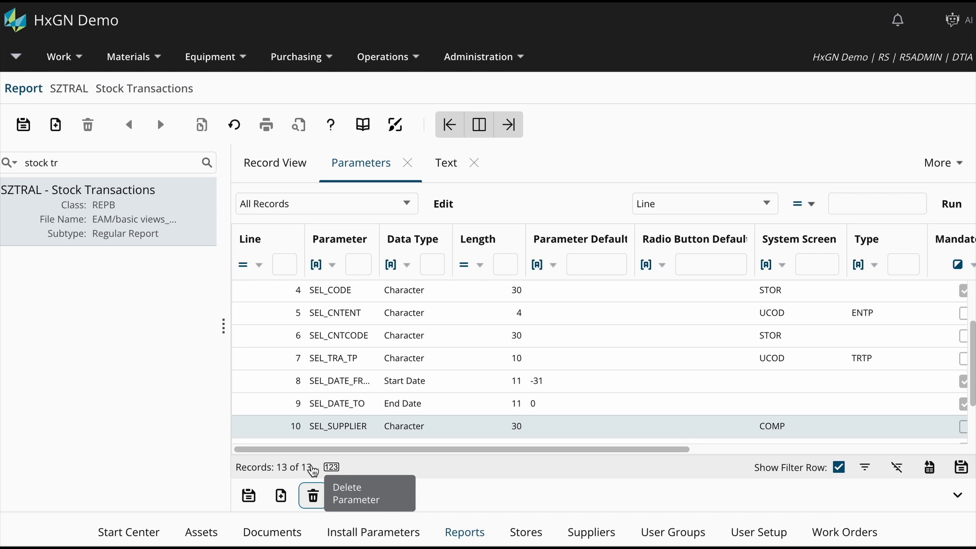
{"action": "scroll", "coordinate": [321, 426], "scroll_direction": "down", "scroll_amount": 3}
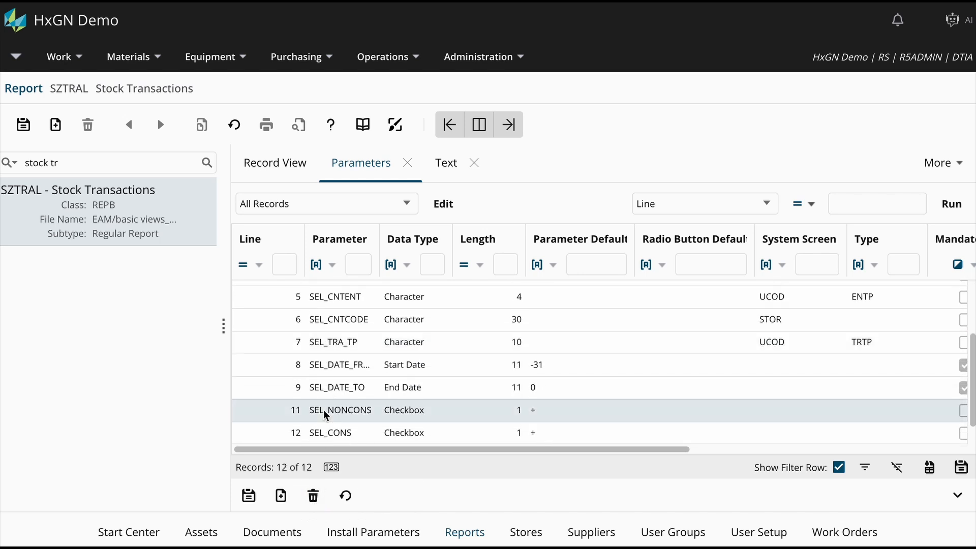
{"action": "left_click", "coordinate": [323, 410]}
{"action": "left_click", "coordinate": [312, 502]}
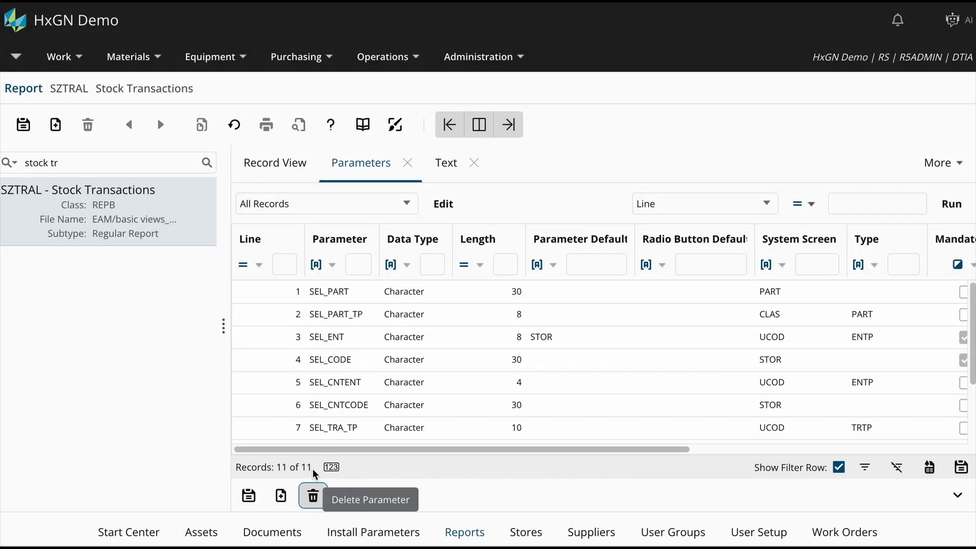
{"action": "scroll", "coordinate": [307, 416], "scroll_direction": "down", "scroll_amount": 3}
{"action": "left_click", "coordinate": [313, 411]}
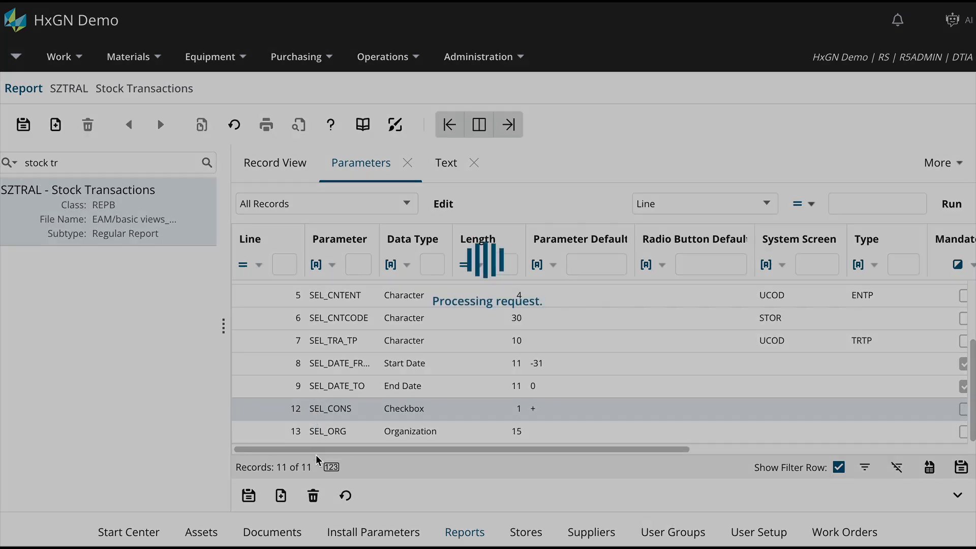
{"action": "left_click", "coordinate": [313, 496]}
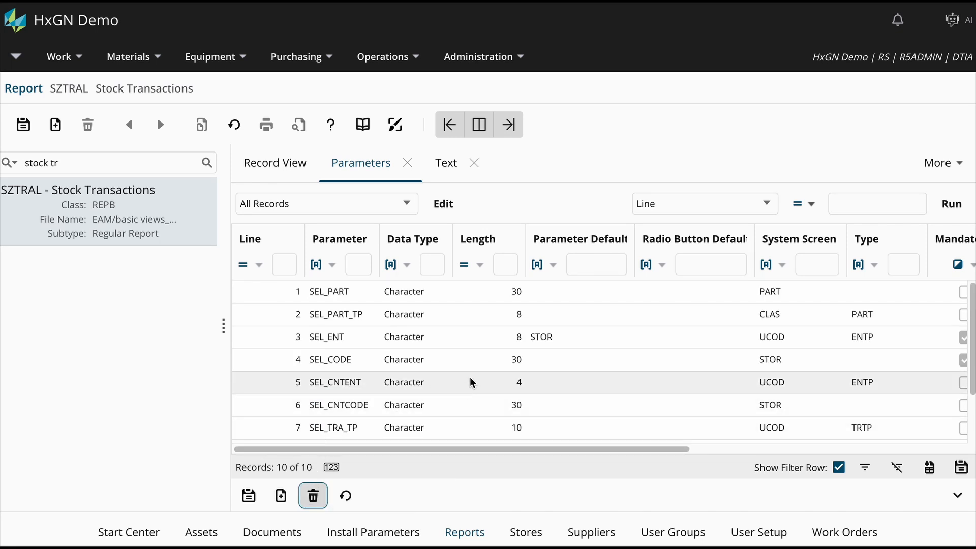
Set the parameter default of SEL_DATE_FROM to -14 and save the parameter
{"action": "scroll", "coordinate": [532, 402], "scroll_direction": "down", "scroll_amount": 3}
{"action": "left_click", "coordinate": [546, 398]}
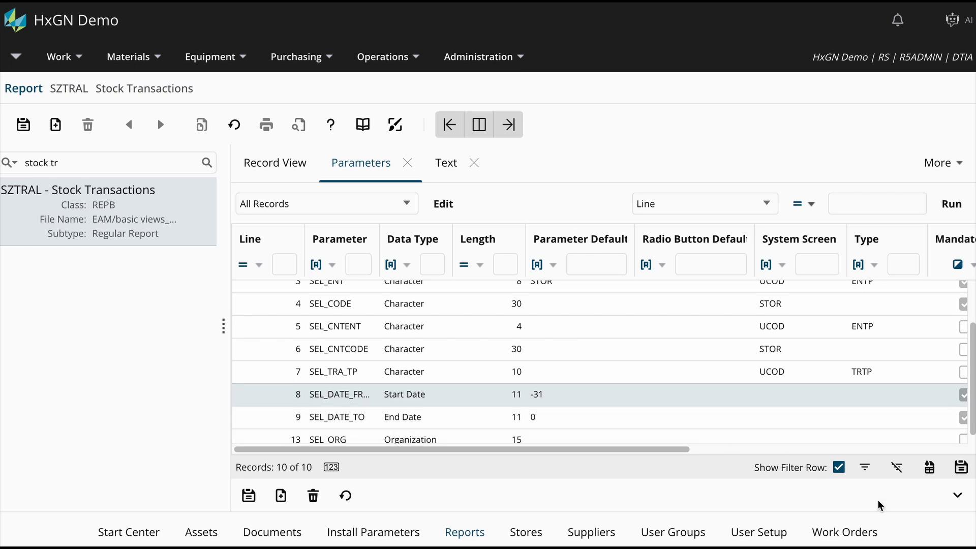
{"action": "left_click", "coordinate": [959, 497]}
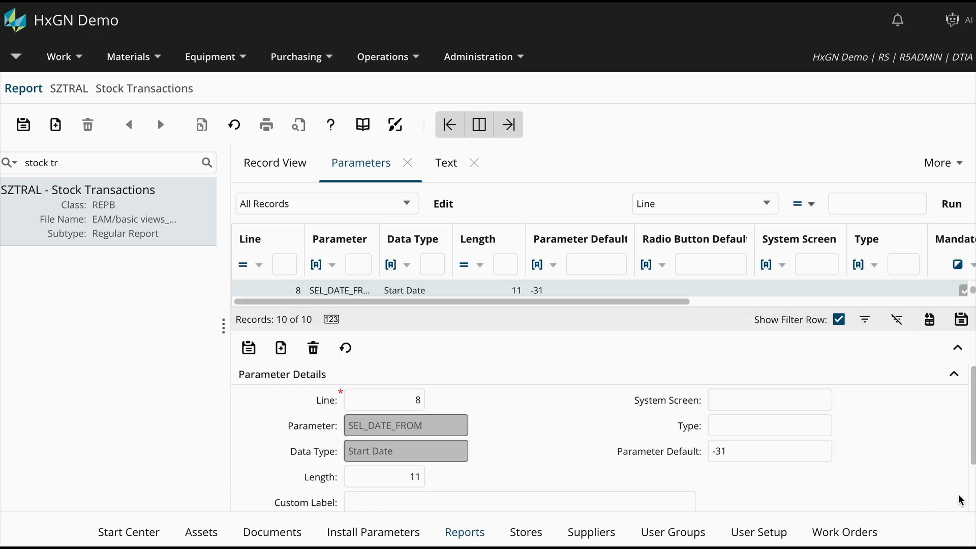
{"action": "triple_click", "coordinate": [747, 451]}
{"action": "type", "text": "-"}
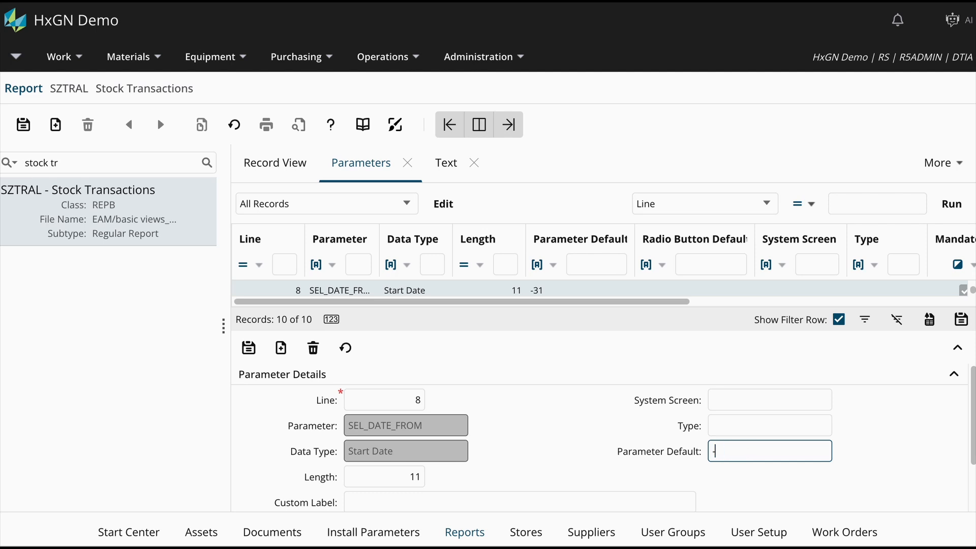
{"action": "type", "text": "14"}
{"action": "left_click", "coordinate": [249, 349]}
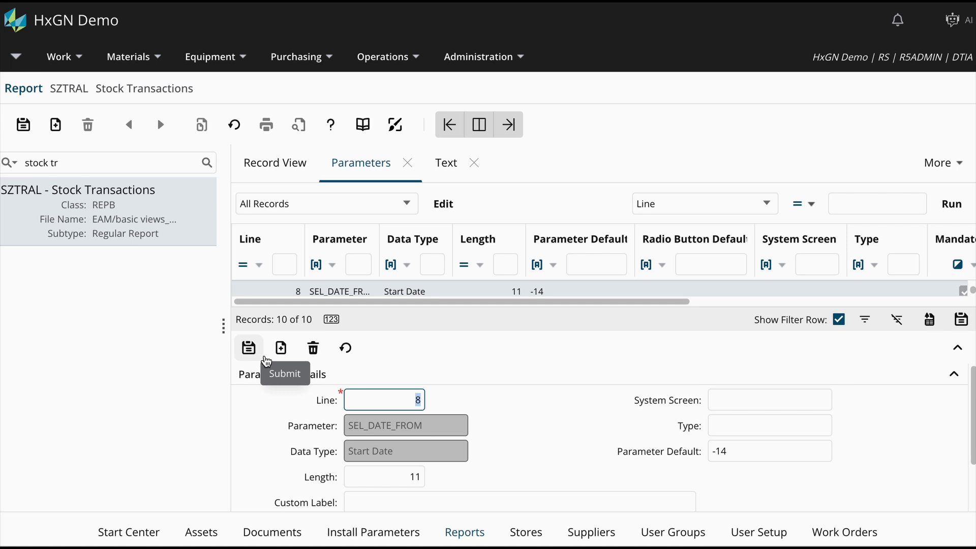
Start a new report parameter named R5_OUTPUTFORMAT with the parameter default spreadsheetML
{"action": "left_click", "coordinate": [282, 351]}
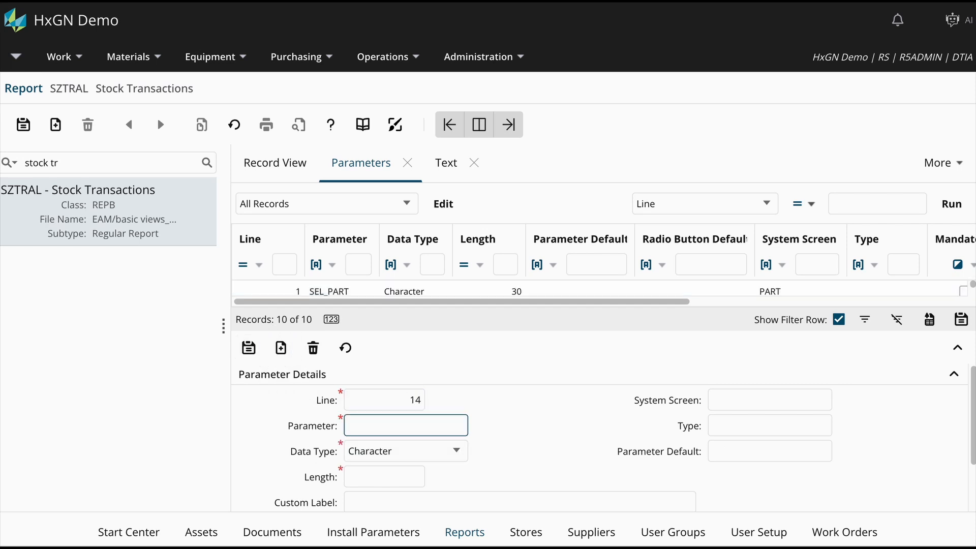
{"action": "type", "text": "R5_OUTPUTFORMAT"}
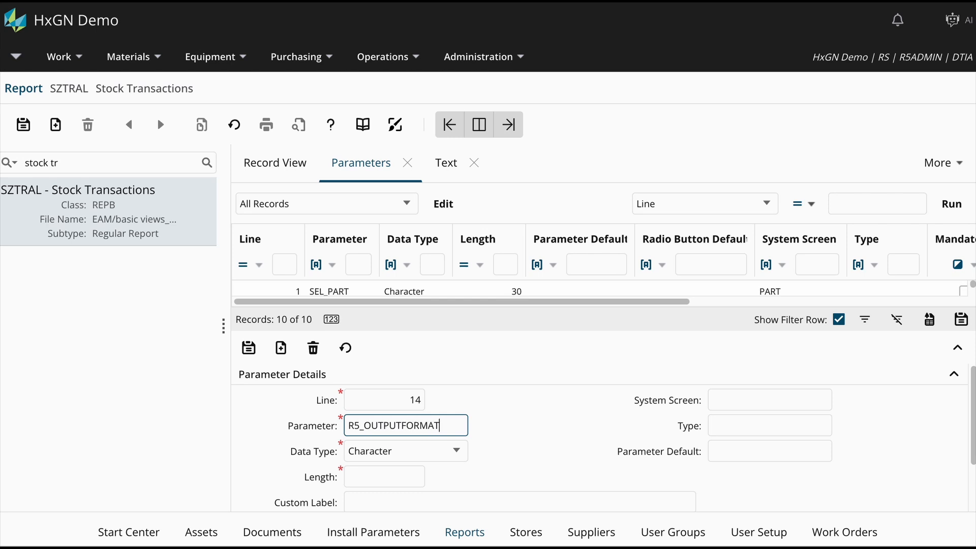
{"action": "left_click", "coordinate": [739, 459]}
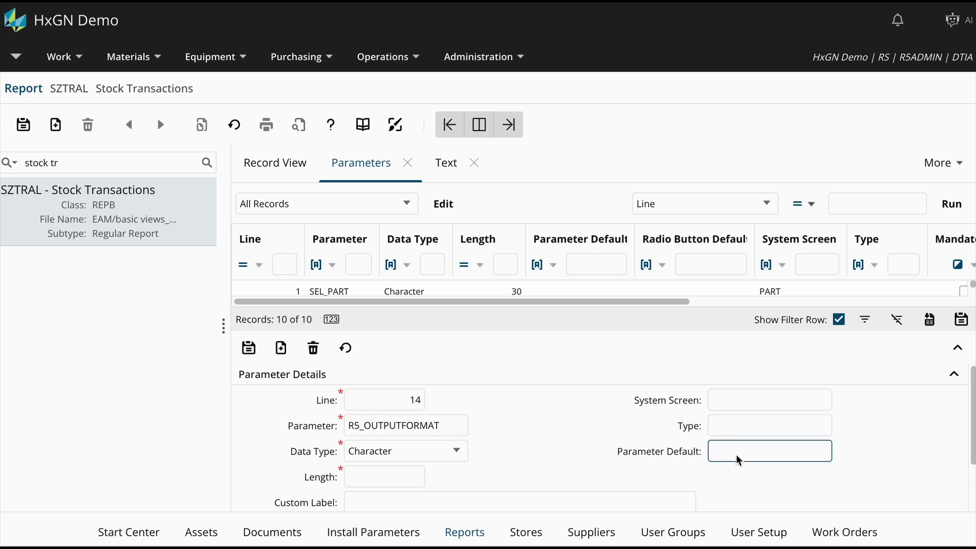
{"action": "type", "text": "spreadsheetML"}
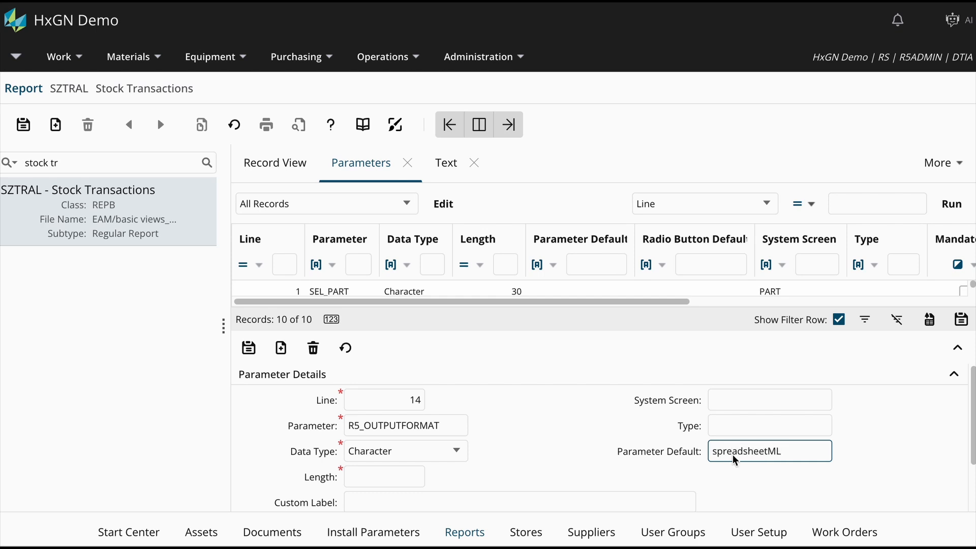
Give the new output format parameter a length of 30 and the custom label "Output Format", and save it
{"action": "left_click", "coordinate": [407, 482]}
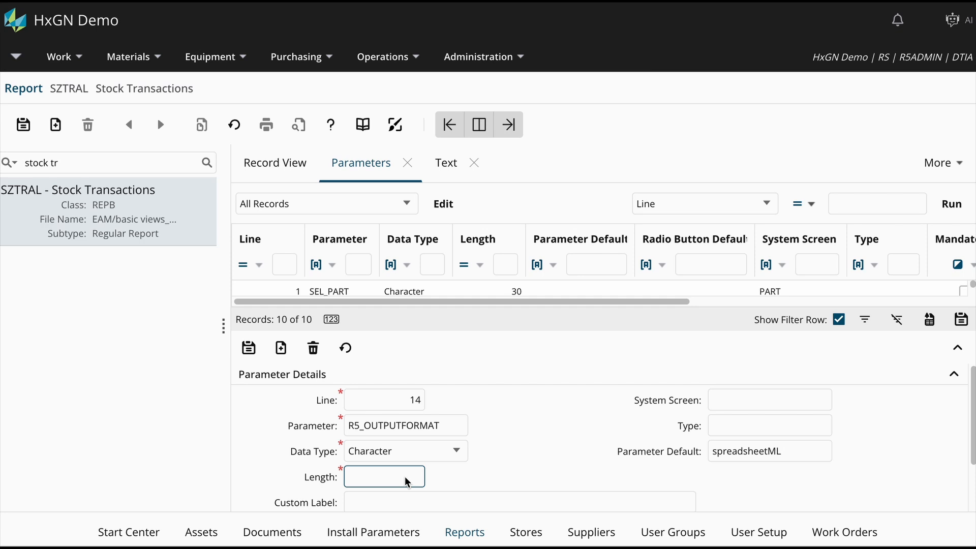
{"action": "type", "text": "30"}
{"action": "left_click", "coordinate": [394, 504]}
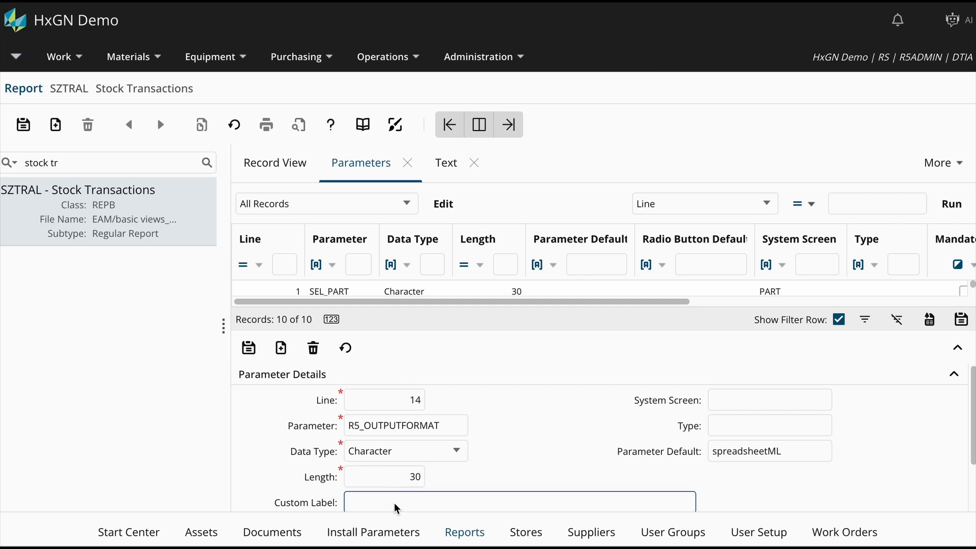
{"action": "type", "text": "Output Format"}
{"action": "left_click", "coordinate": [248, 347]}
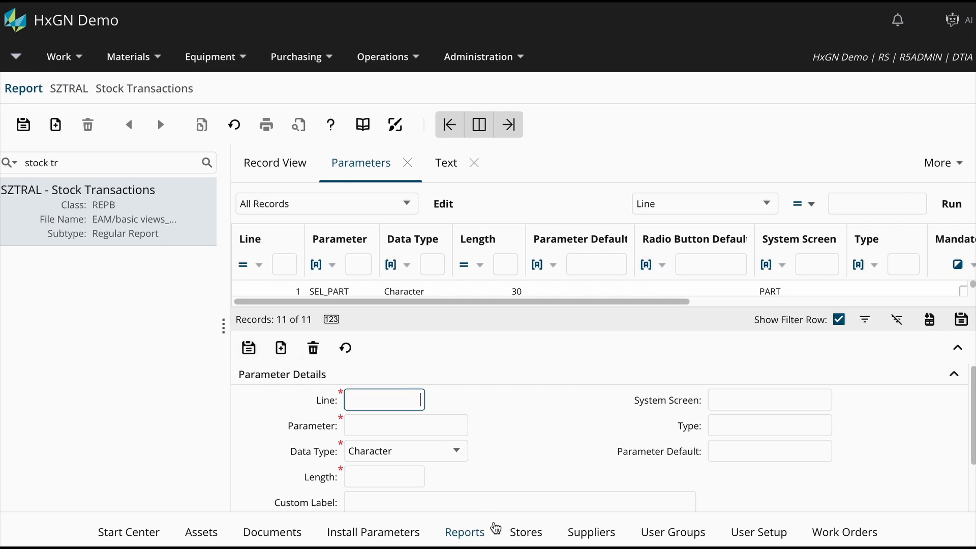
Return to the CENTRAL store record, reopen its Stock Transactions report, and run a print preview
{"action": "left_click", "coordinate": [519, 539]}
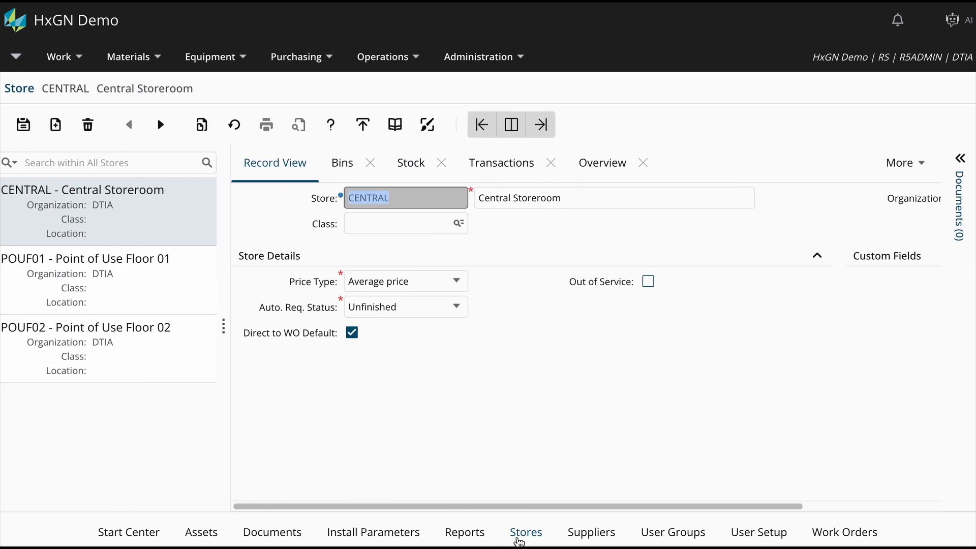
{"action": "double_click", "coordinate": [432, 197]}
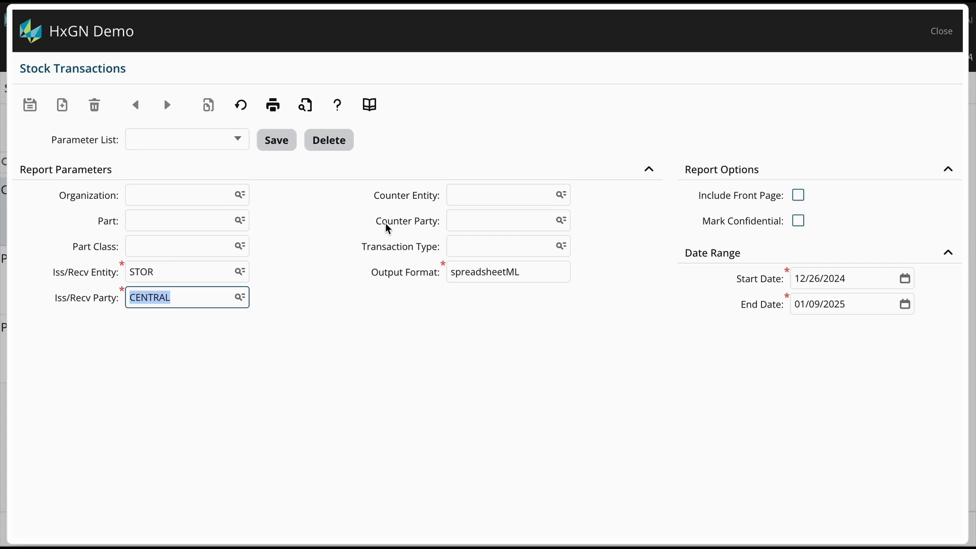
{"action": "left_click", "coordinate": [178, 275]}
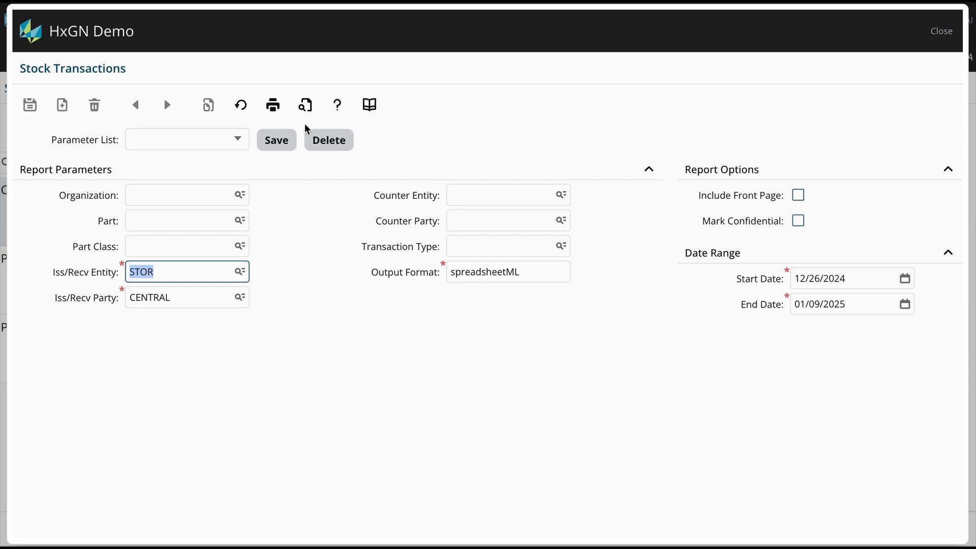
{"action": "left_click", "coordinate": [306, 108]}
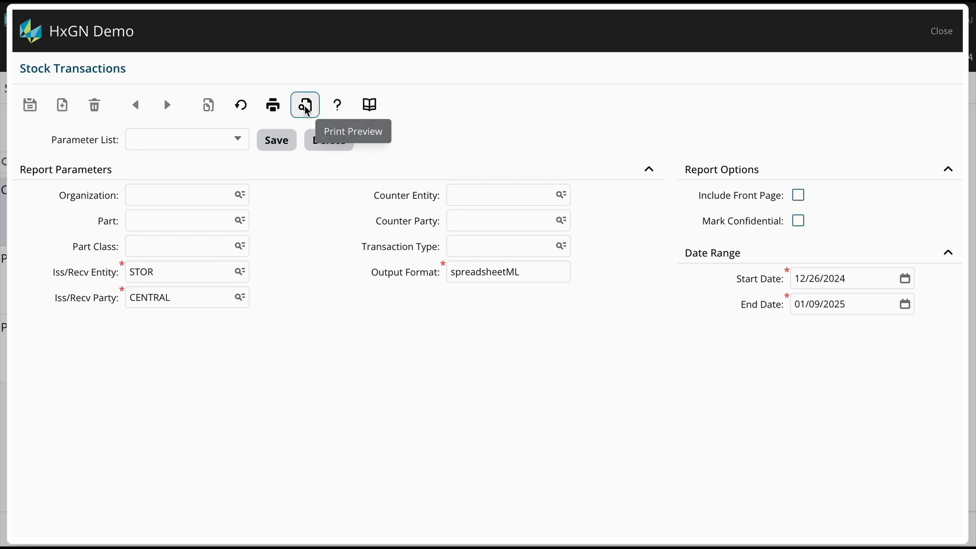